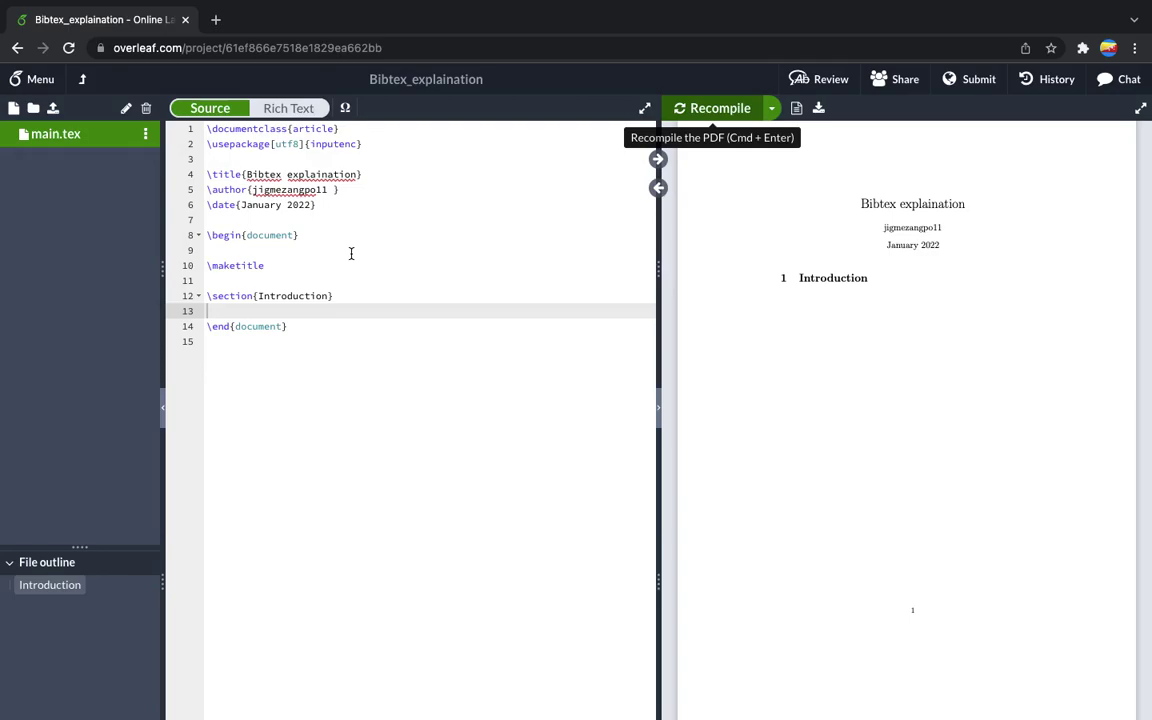
# Step: Recompile, then write 'I will show how to use bibtex environment in overleaf.' under Introduction
pyautogui.press('super+Return')
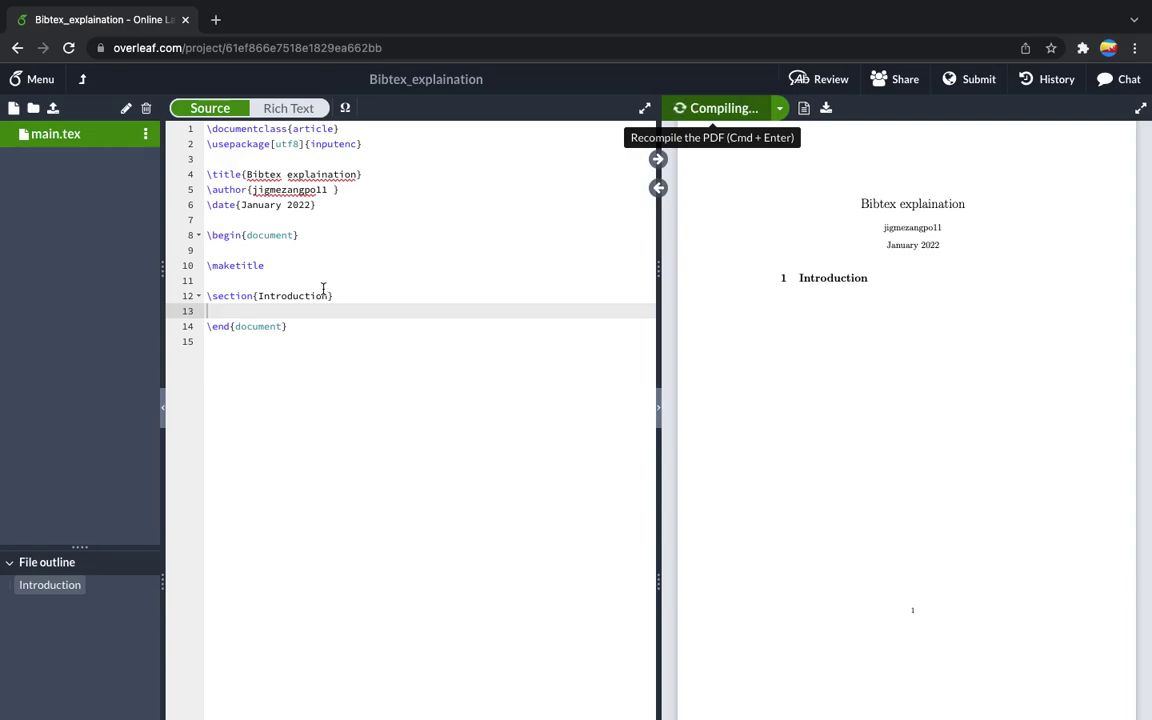
pyautogui.write('I will show how ')
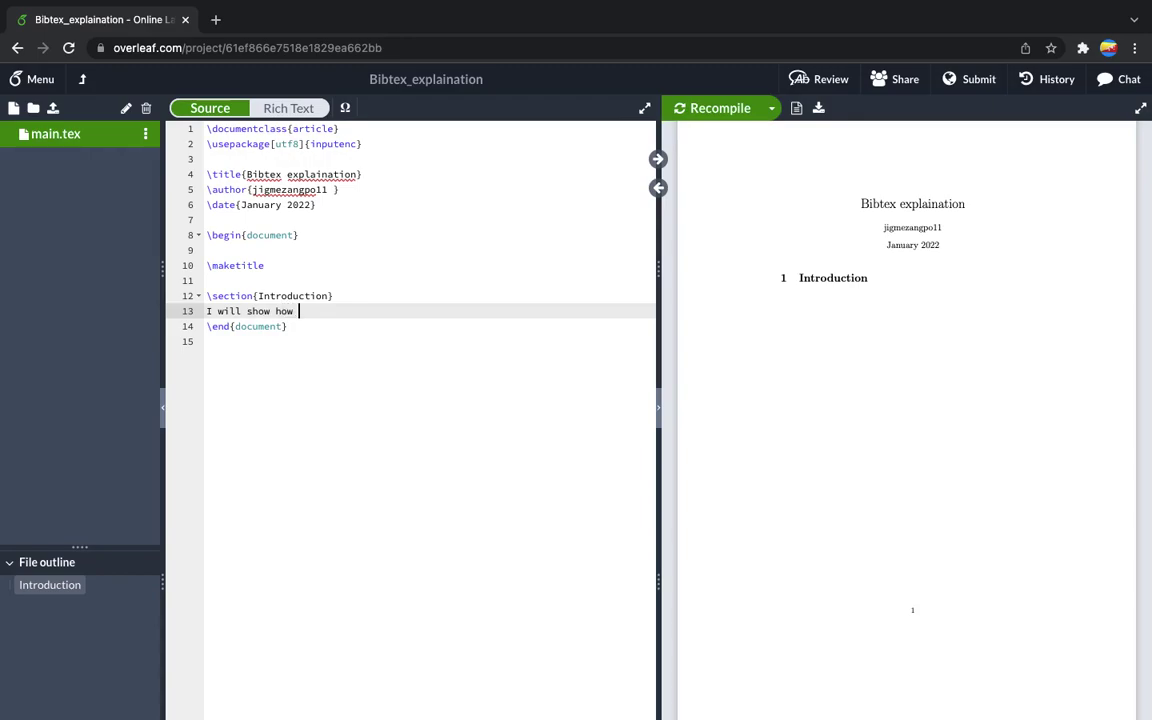
pyautogui.write('to use bibtex environment in overleaf.')
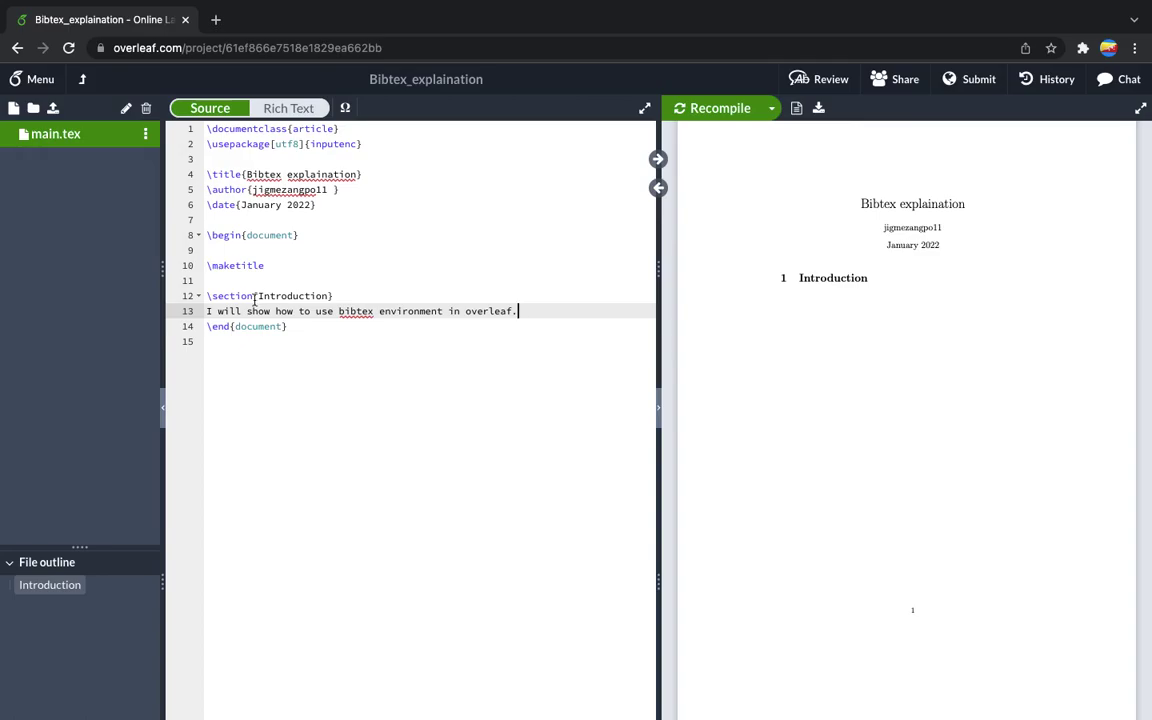
# Step: Create a new References.bib file in the project and open it in the editor
pyautogui.click(13, 108)
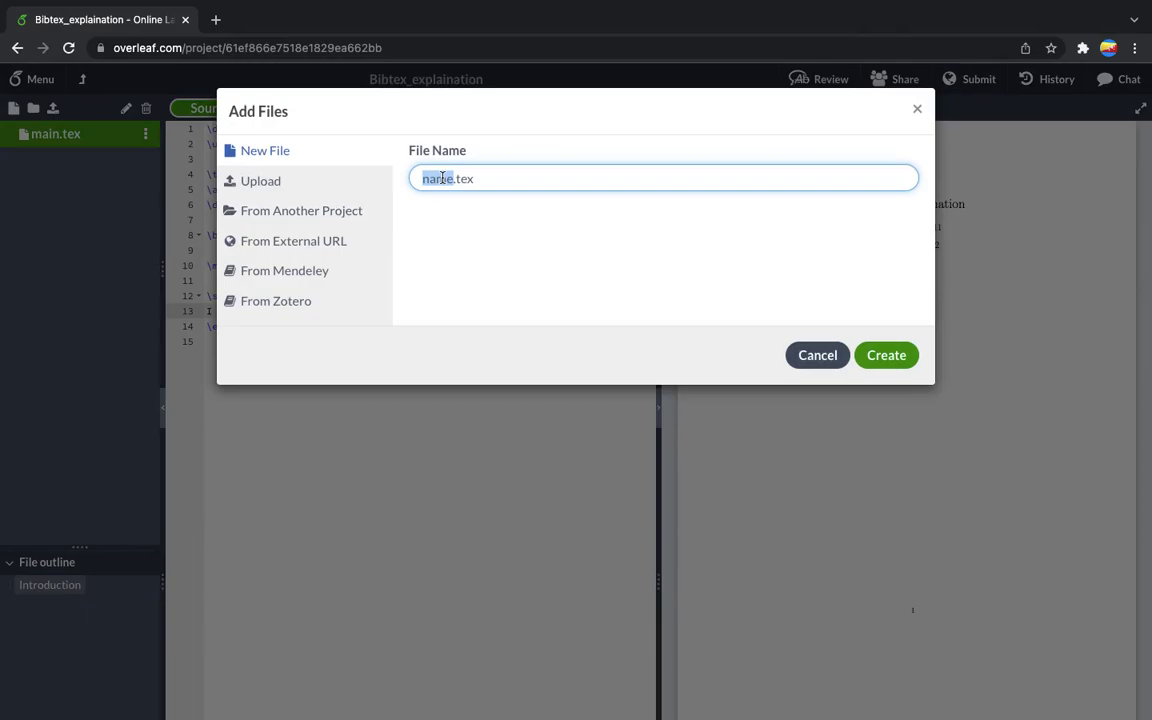
pyautogui.write('References')
pyautogui.press('BackSpace')
pyautogui.press('BackSpace')
pyautogui.write('bib')
pyautogui.click(887, 356)
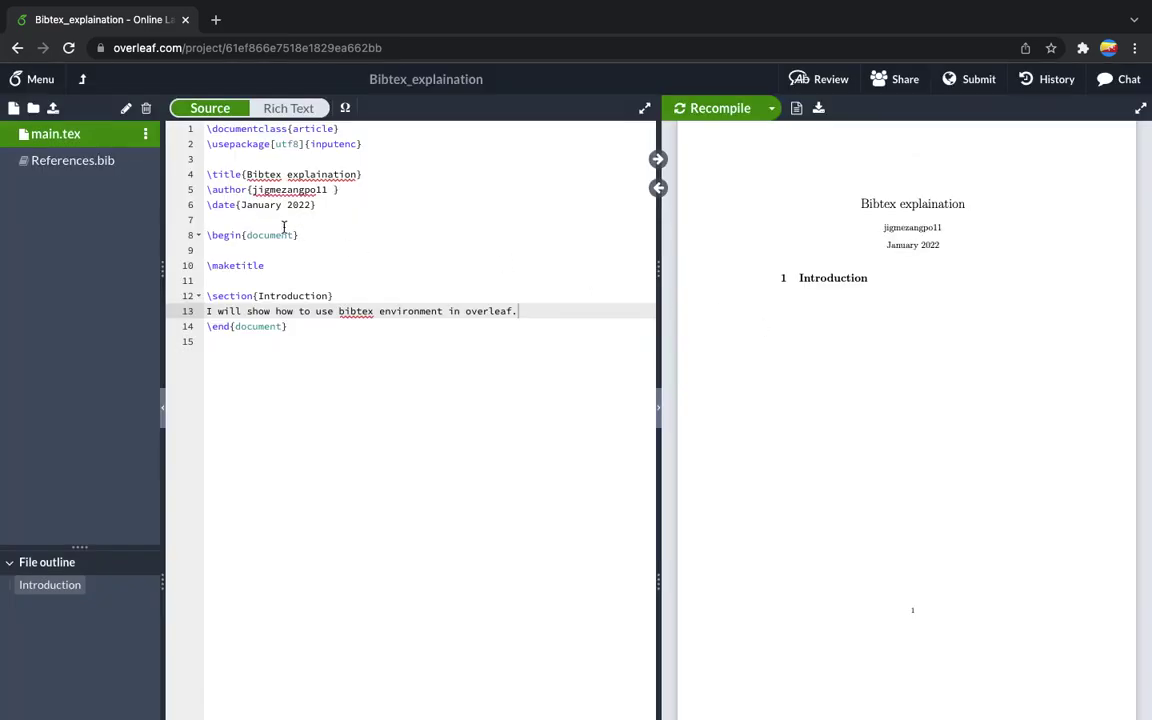
pyautogui.click(86, 168)
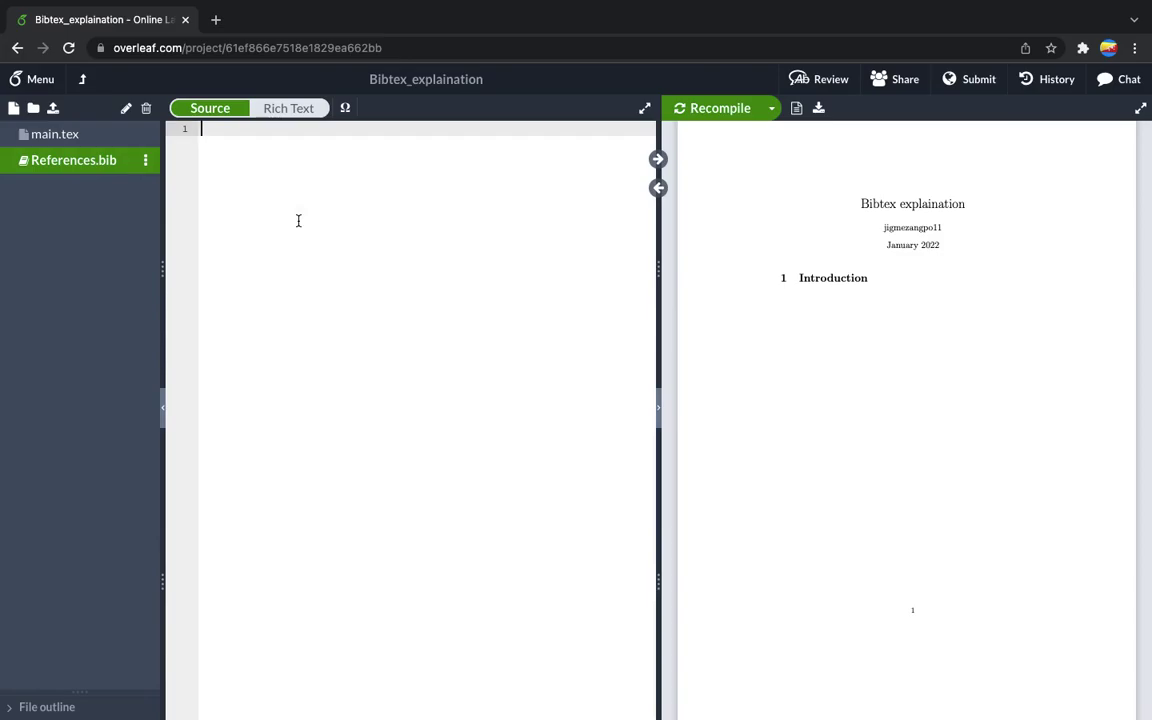
# Step: Open Google Scholar in a new browser tab
pyautogui.click(215, 19)
pyautogui.write('google scholar')
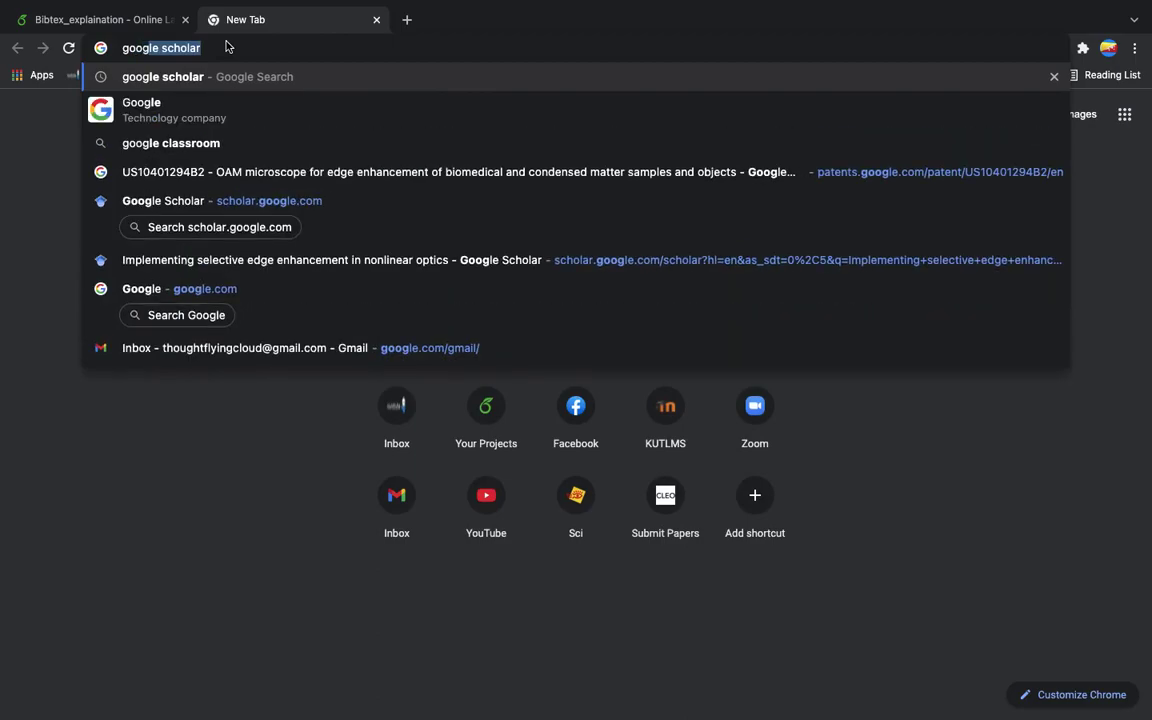
pyautogui.press('Return')
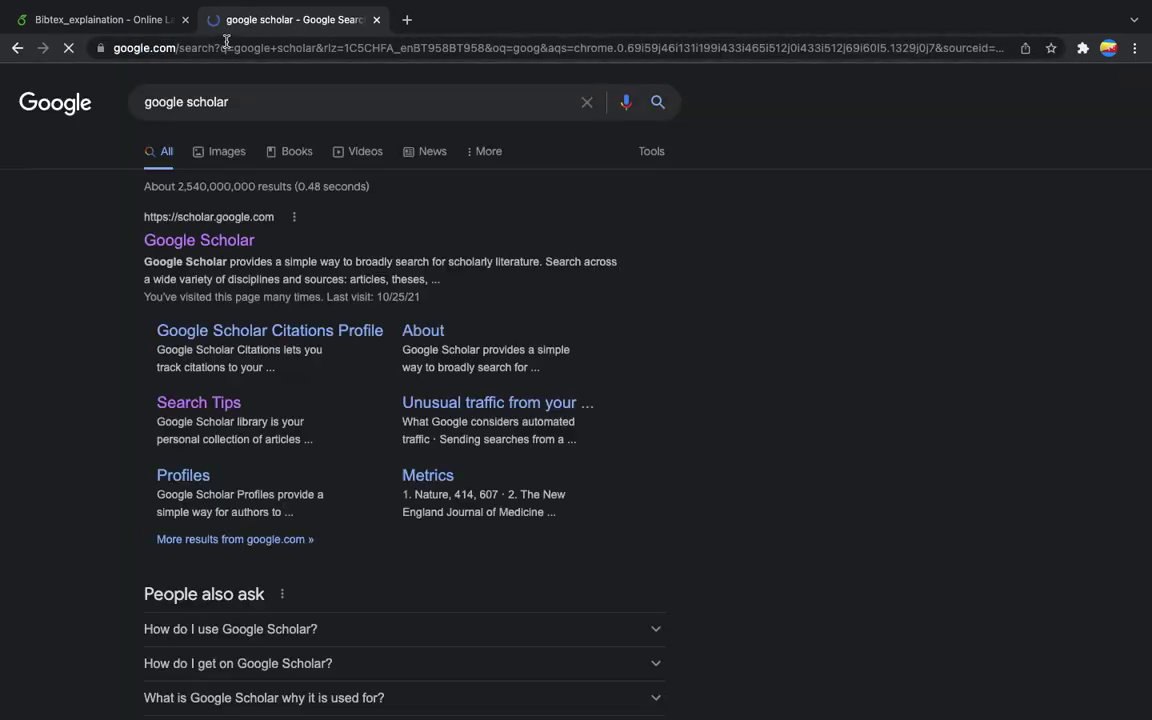
pyautogui.click(203, 244)
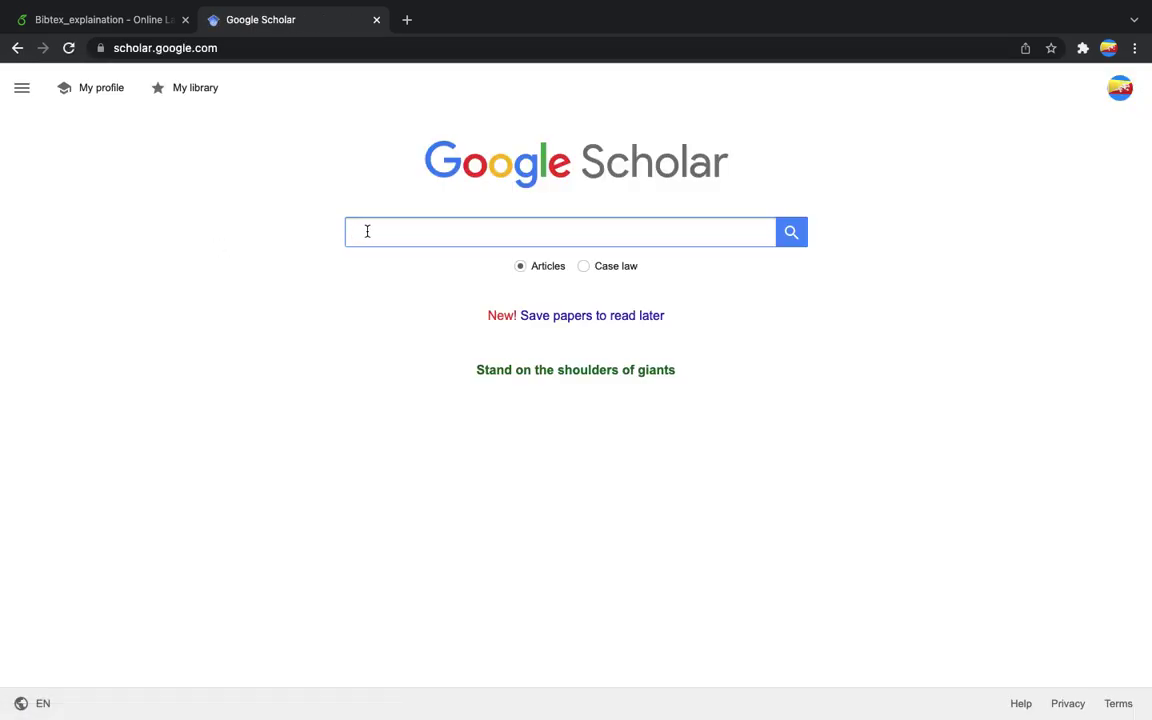
# Step: Search Scholar for the author's oscillator papers using the previous 'osc' suggestion
pyautogui.click(367, 231)
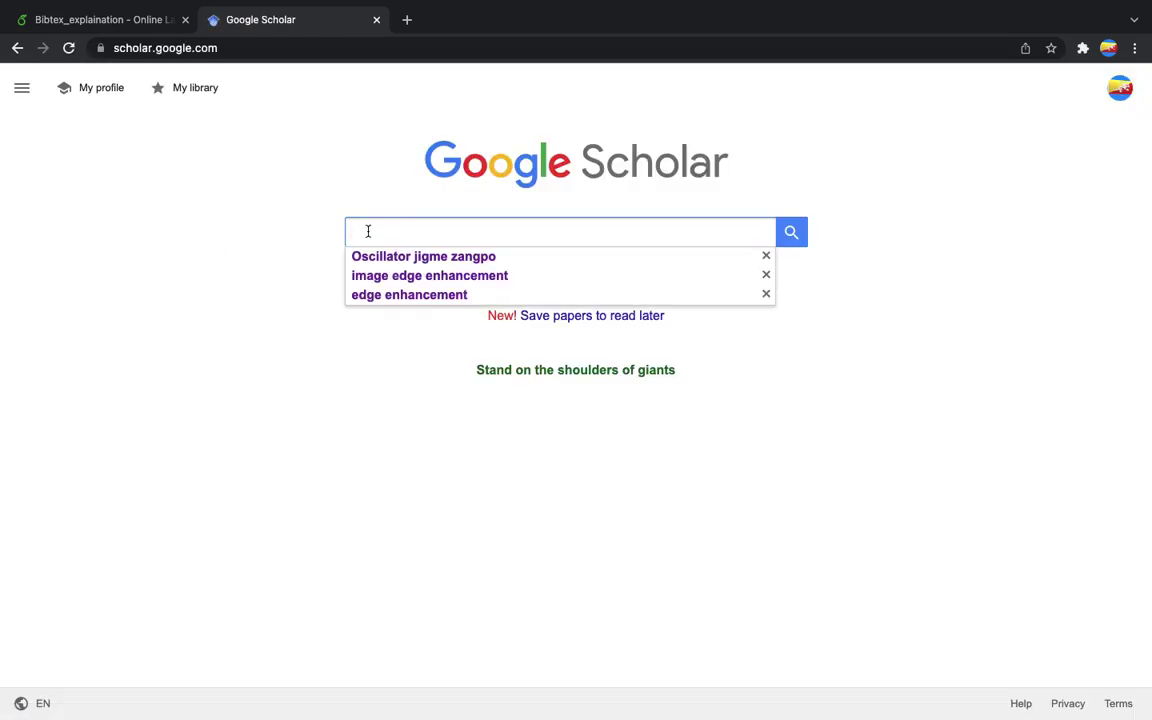
pyautogui.write('osc')
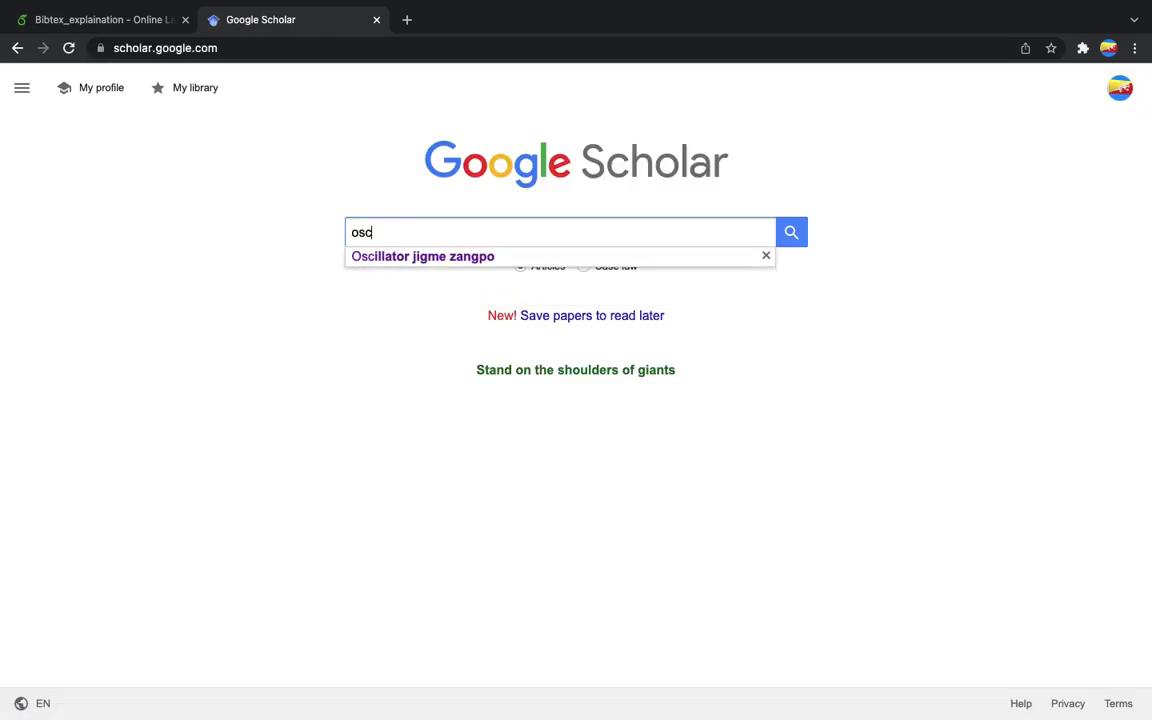
pyautogui.click(424, 258)
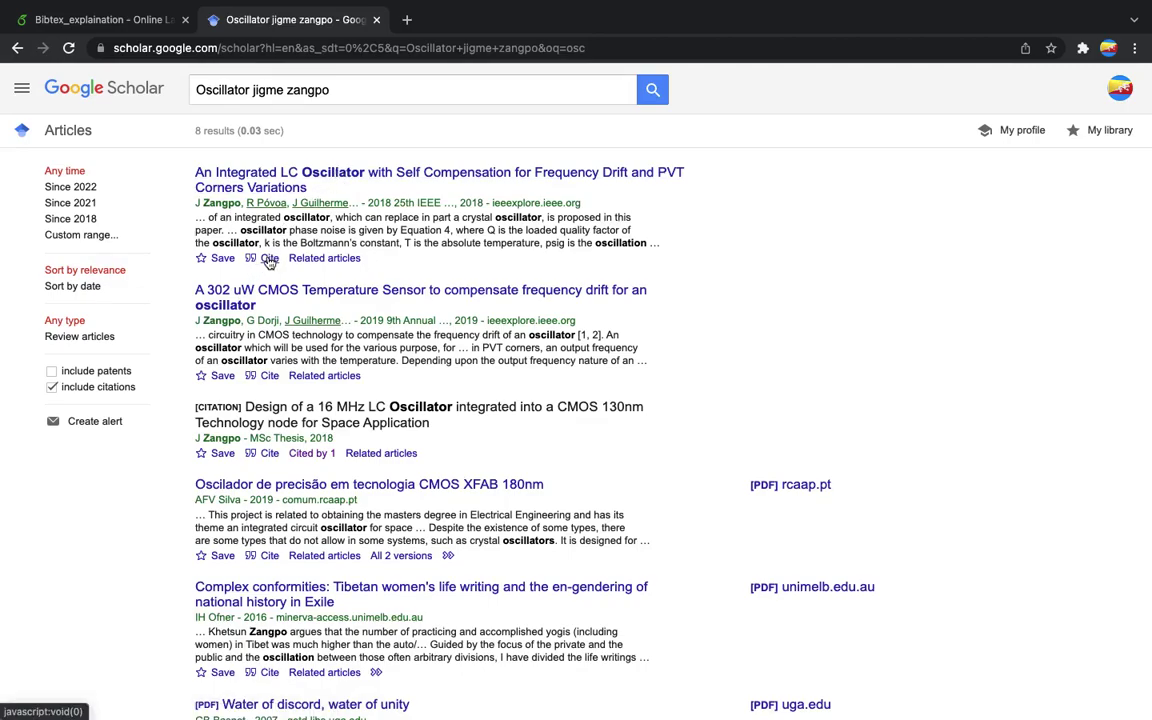
# Step: Copy the BibTeX entry of the first result, the Integrated LC Oscillator with Self Compensation paper
pyautogui.click(269, 259)
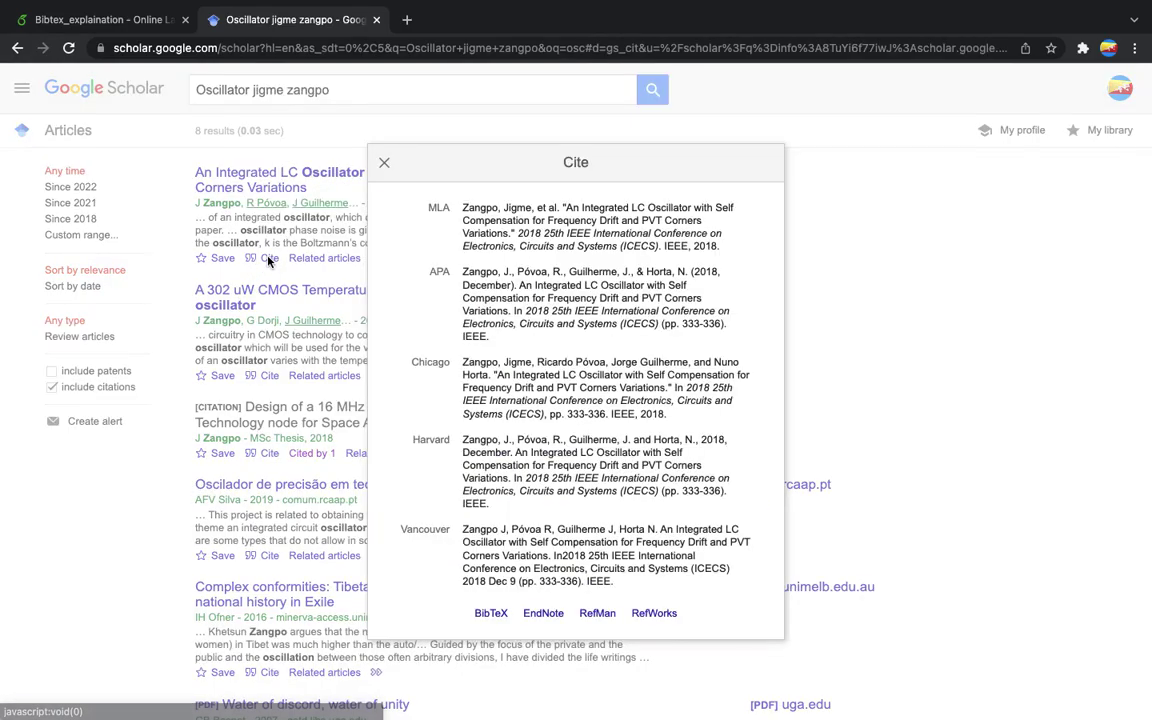
pyautogui.click(491, 614)
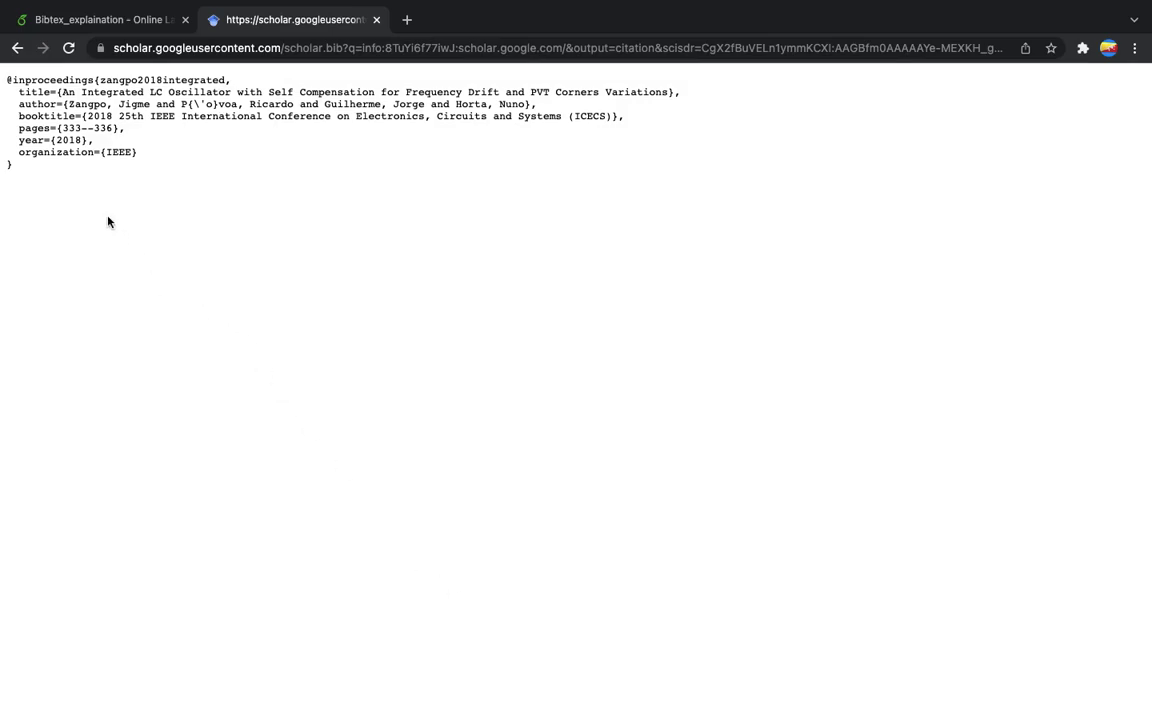
pyautogui.moveTo(23, 170); pyautogui.dragTo(2, 82)
pyautogui.rightClick(58, 85)
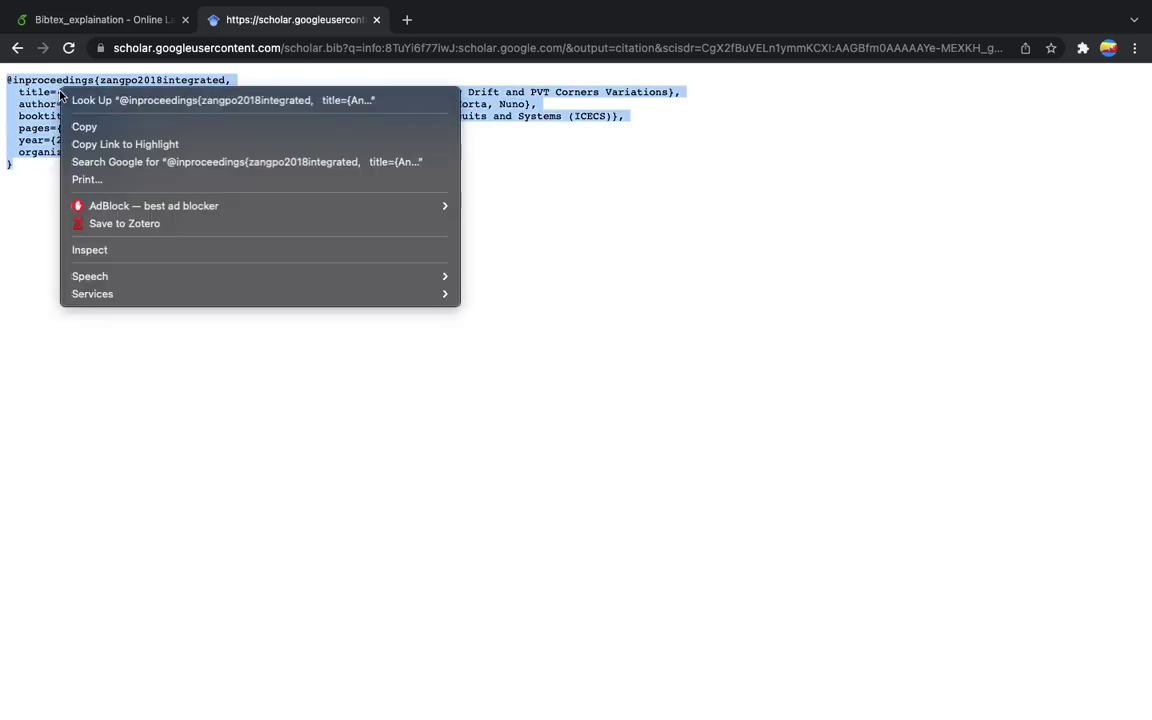
pyautogui.click(93, 127)
# Step: Paste the BibTeX entry into References.bib and add \bibliography{References.bib} before \end{document} in main.tex
pyautogui.click(96, 20)
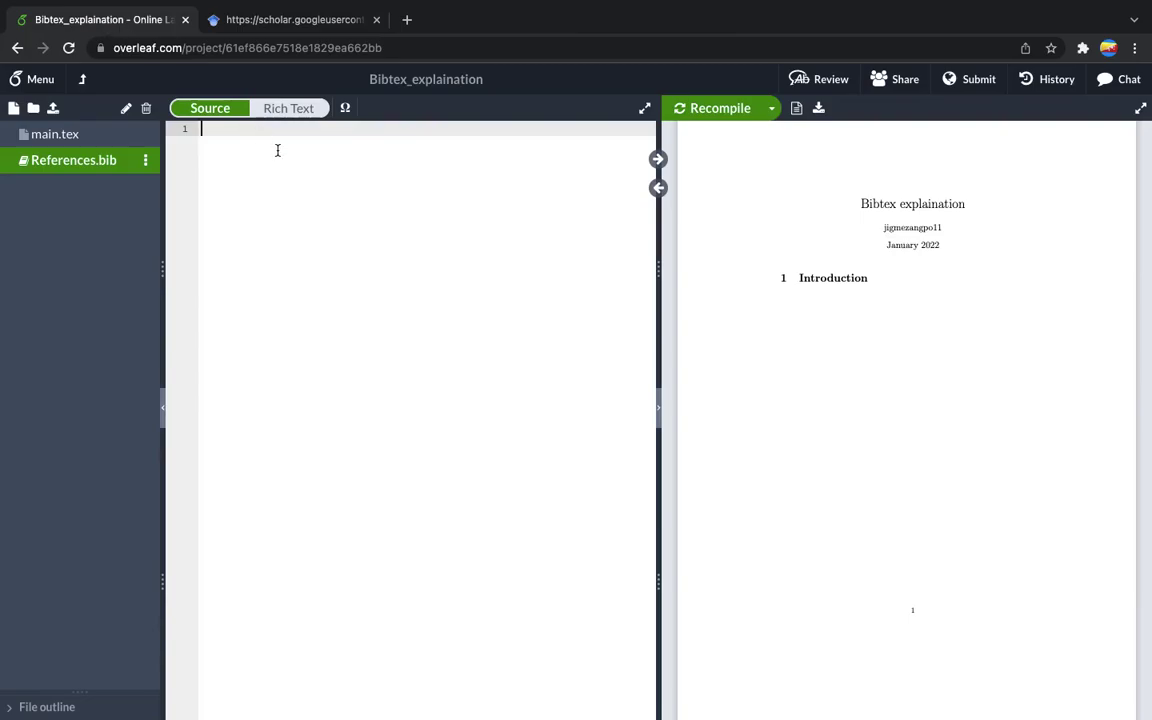
pyautogui.press('super+v')
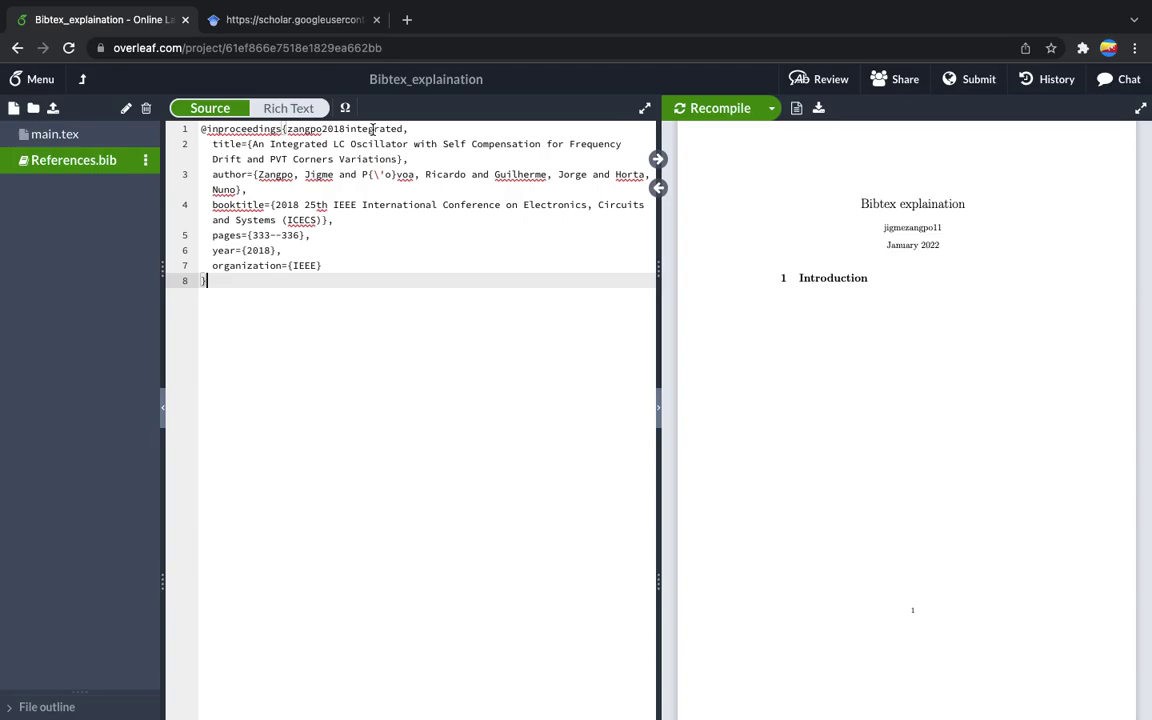
pyautogui.click(85, 137)
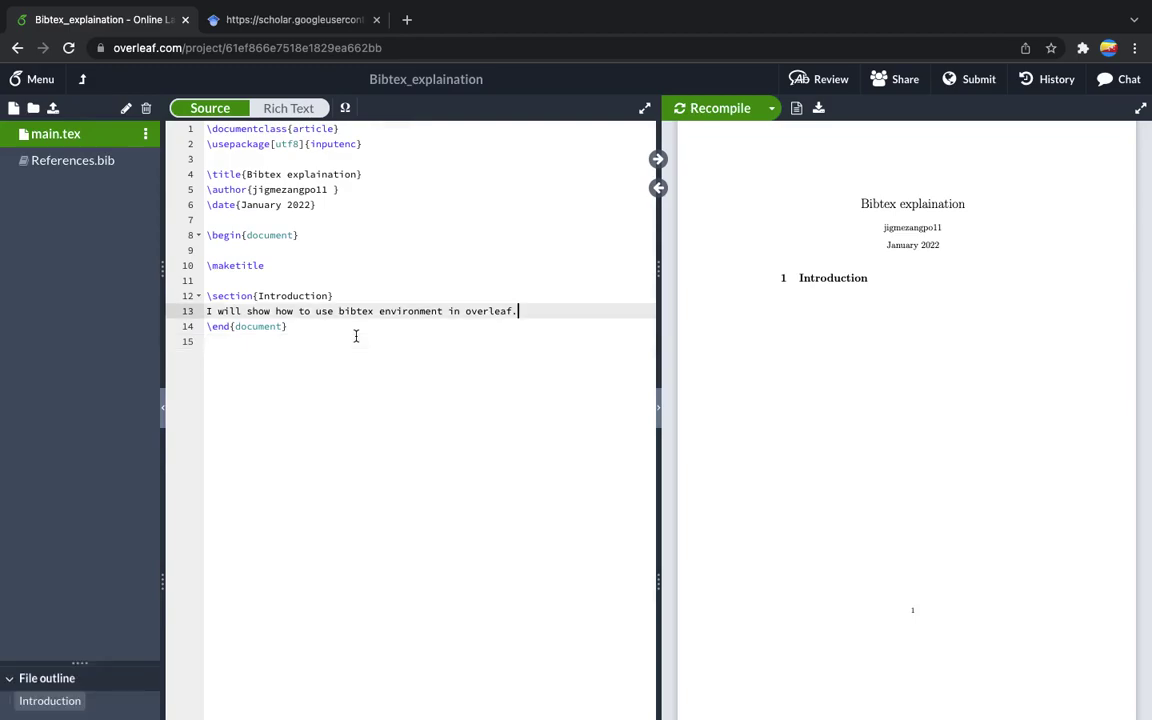
pyautogui.press('Return')
pyautogui.press('Return')
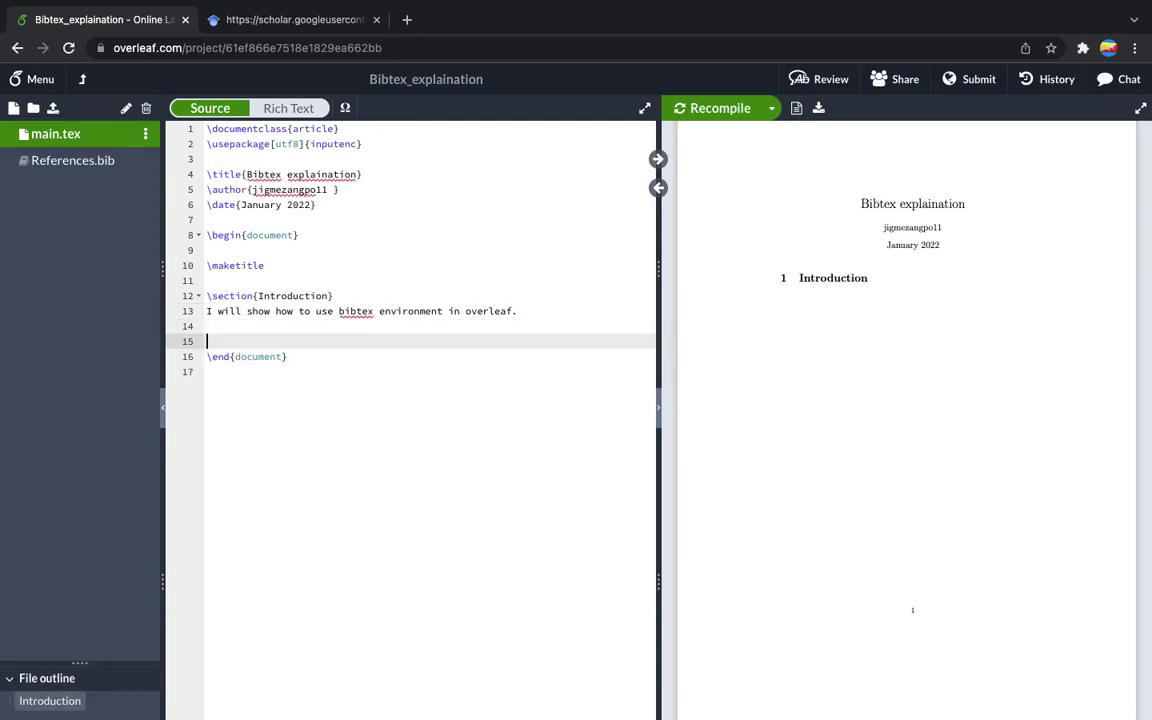
pyautogui.write('\x08i')
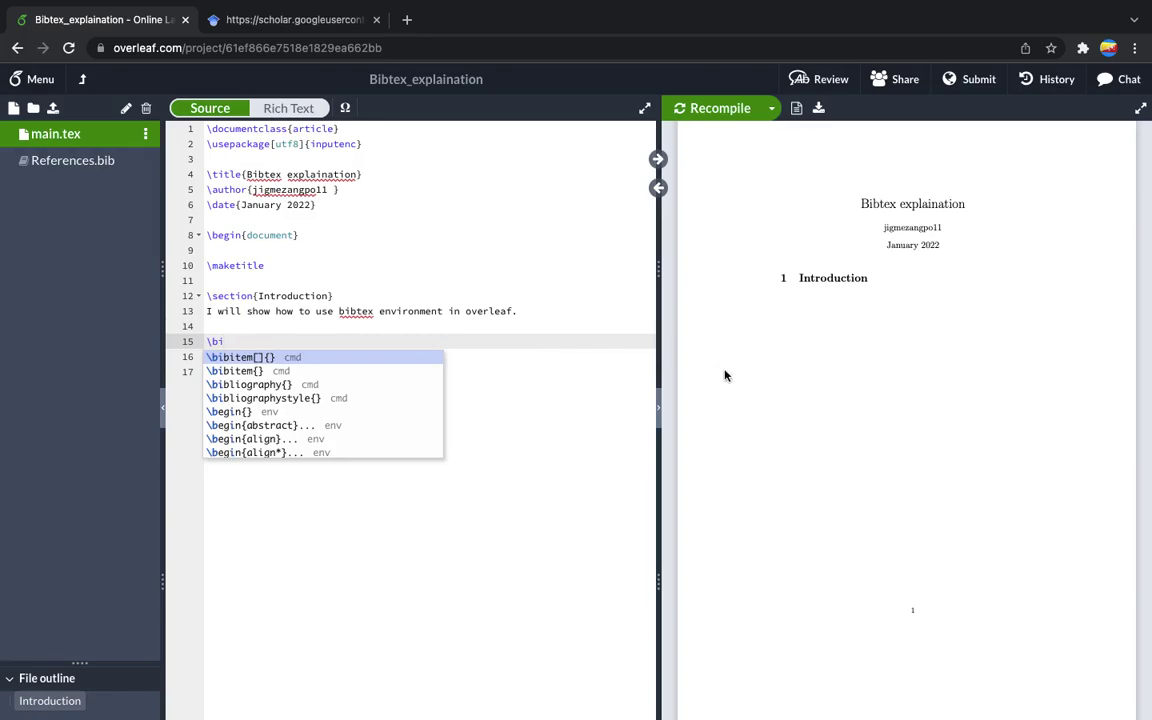
pyautogui.click(289, 385)
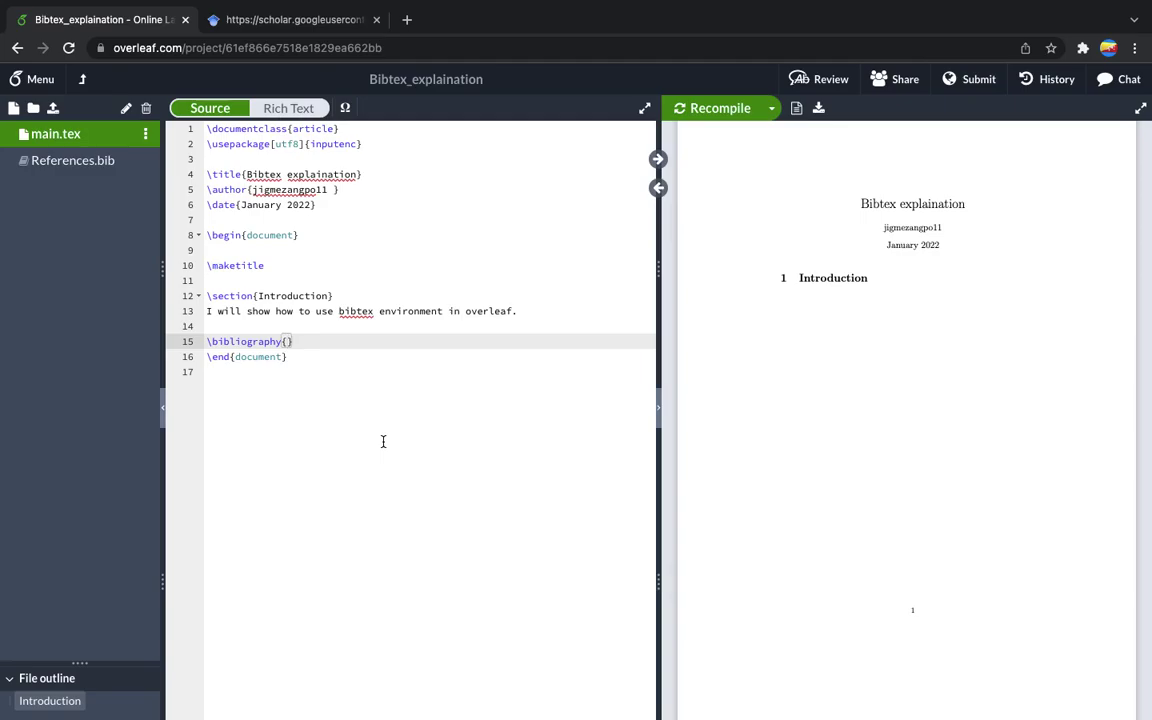
pyautogui.write('References.bib')
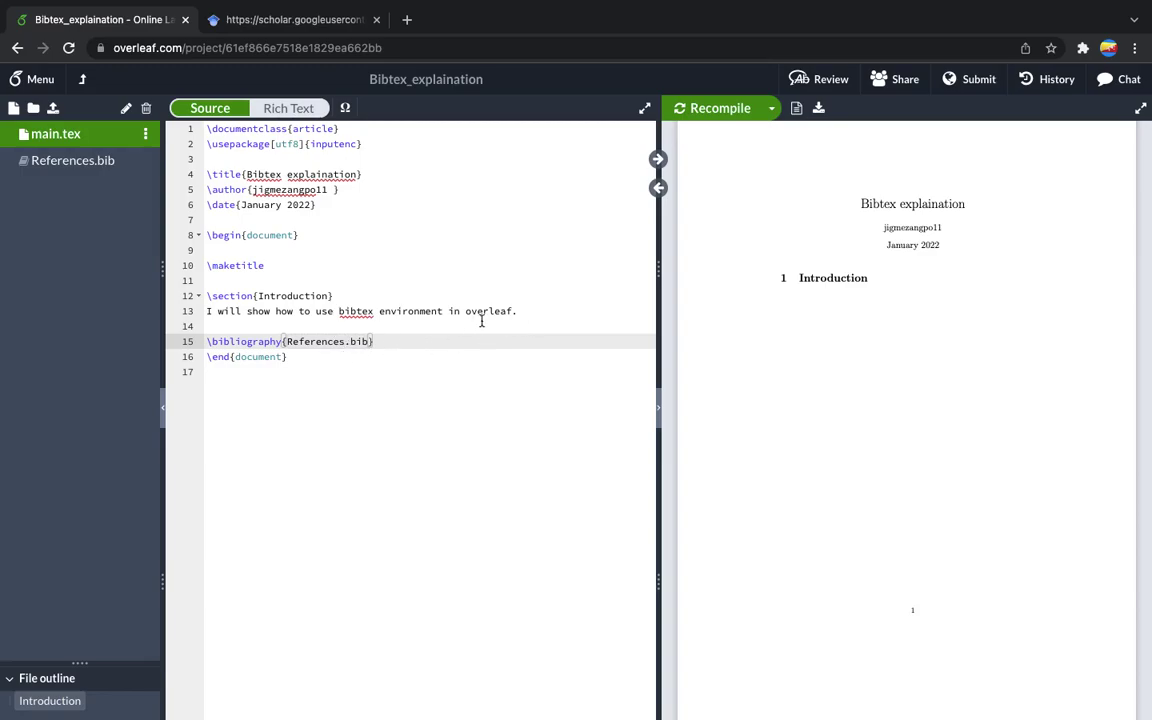
pyautogui.click(512, 311)
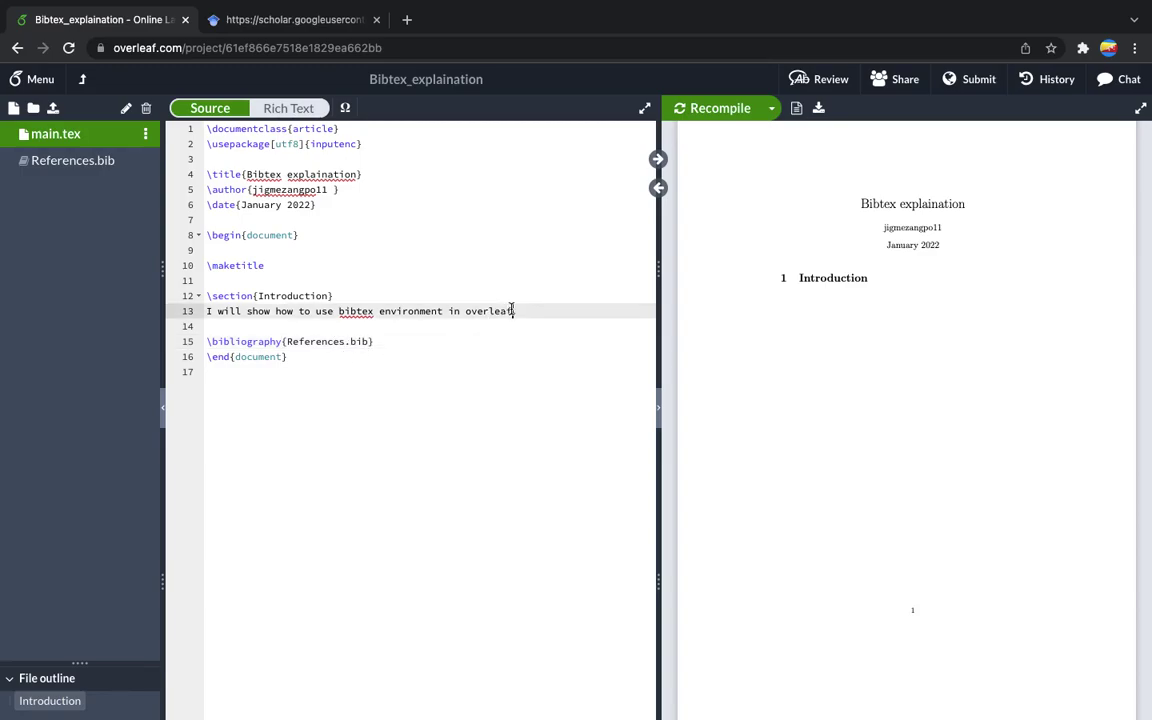
# Step: End the introduction sentence with \cite{zangpo2018integrated} and add an empty line above the bibliography line
pyautogui.write('\\ci')
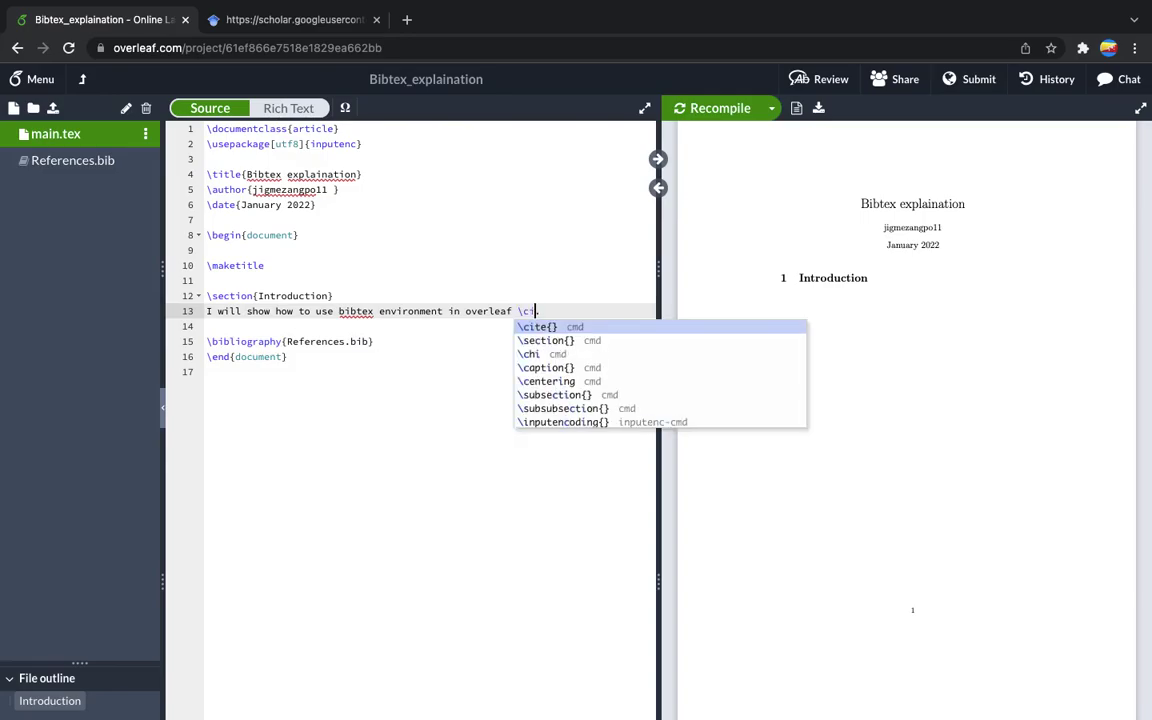
pyautogui.write('te')
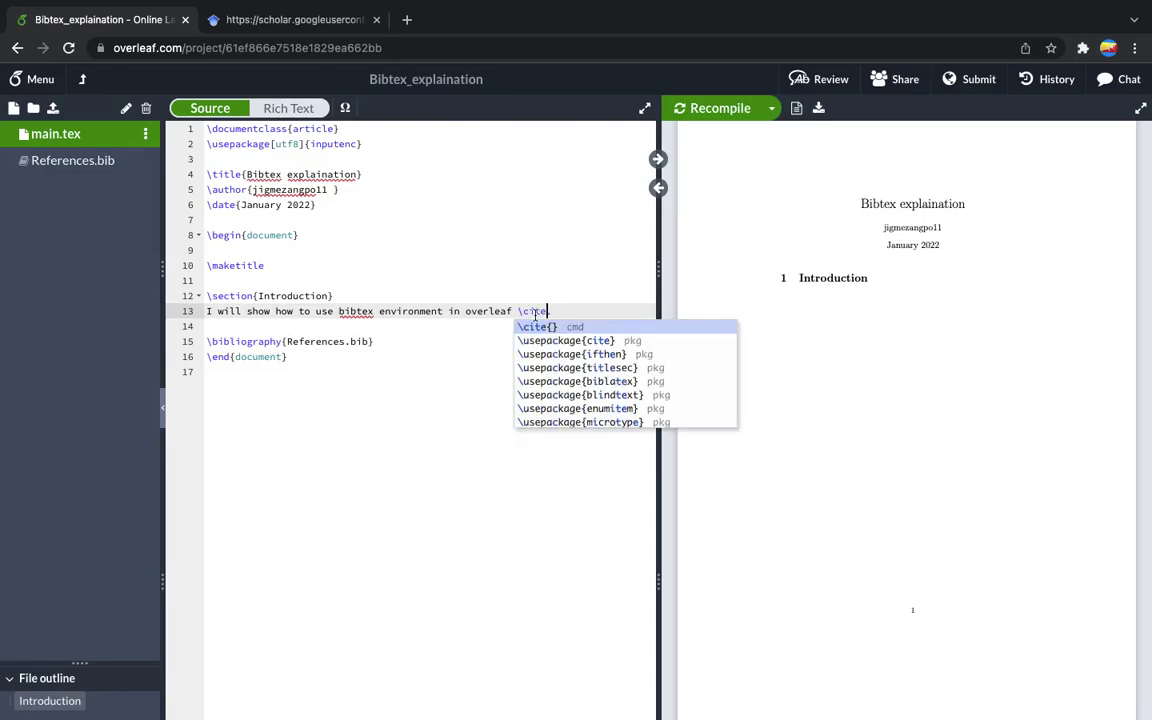
pyautogui.press('Return')
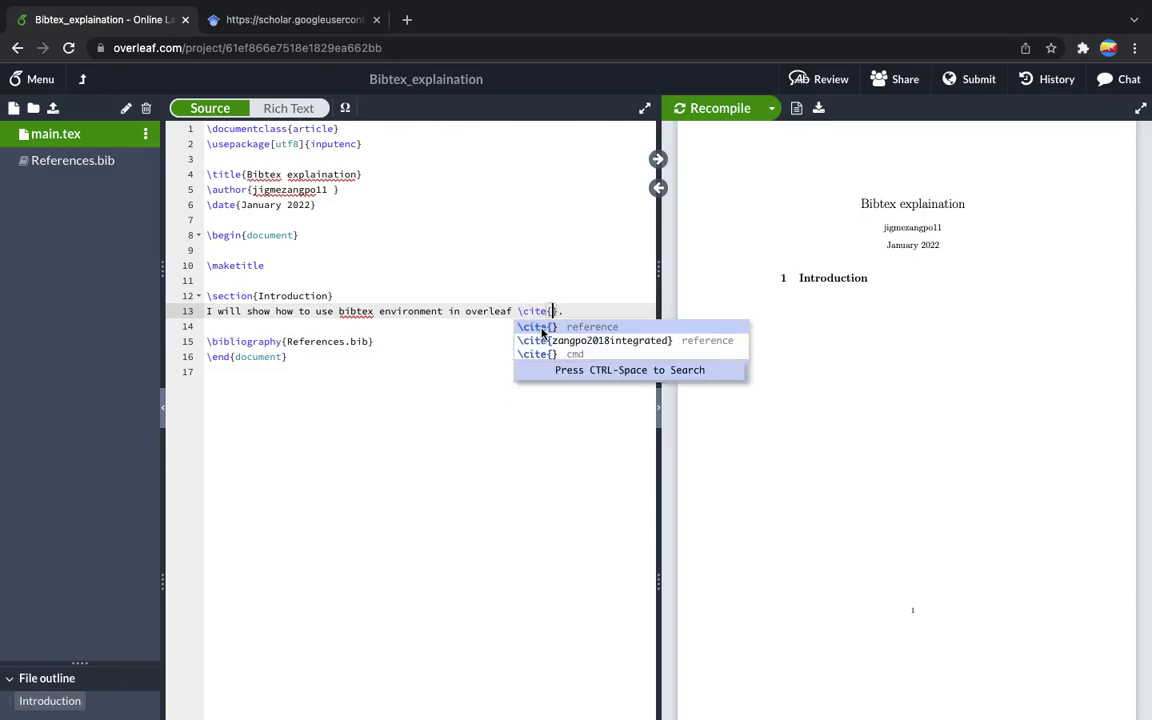
pyautogui.click(620, 341)
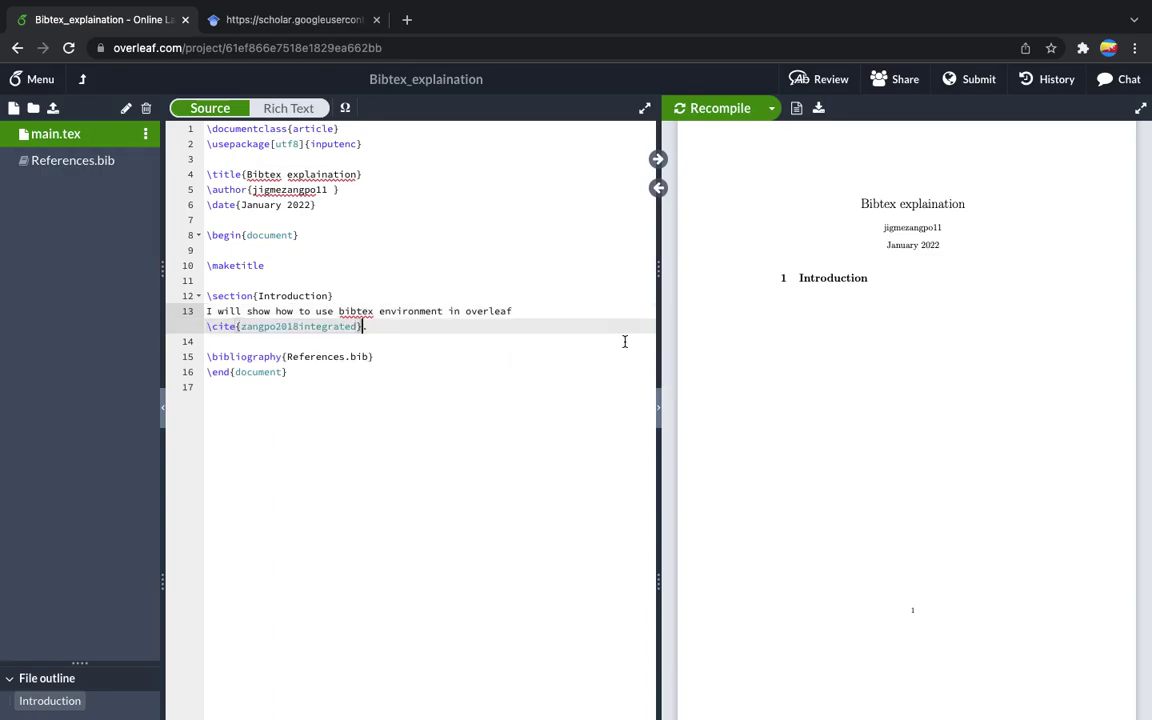
pyautogui.click(207, 340)
pyautogui.press('Return')
# Step: Insert \bibliographystyle{plain} directly above \bibliography{References.bib}
pyautogui.write('\\bi')
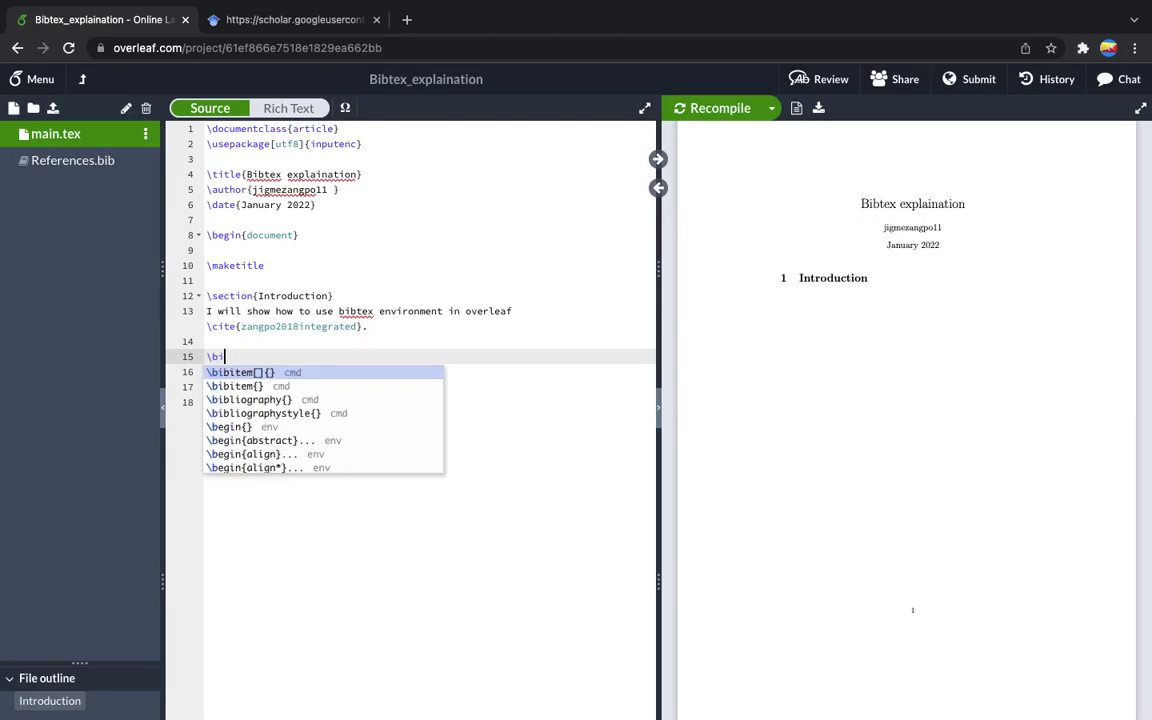
pyautogui.click(284, 413)
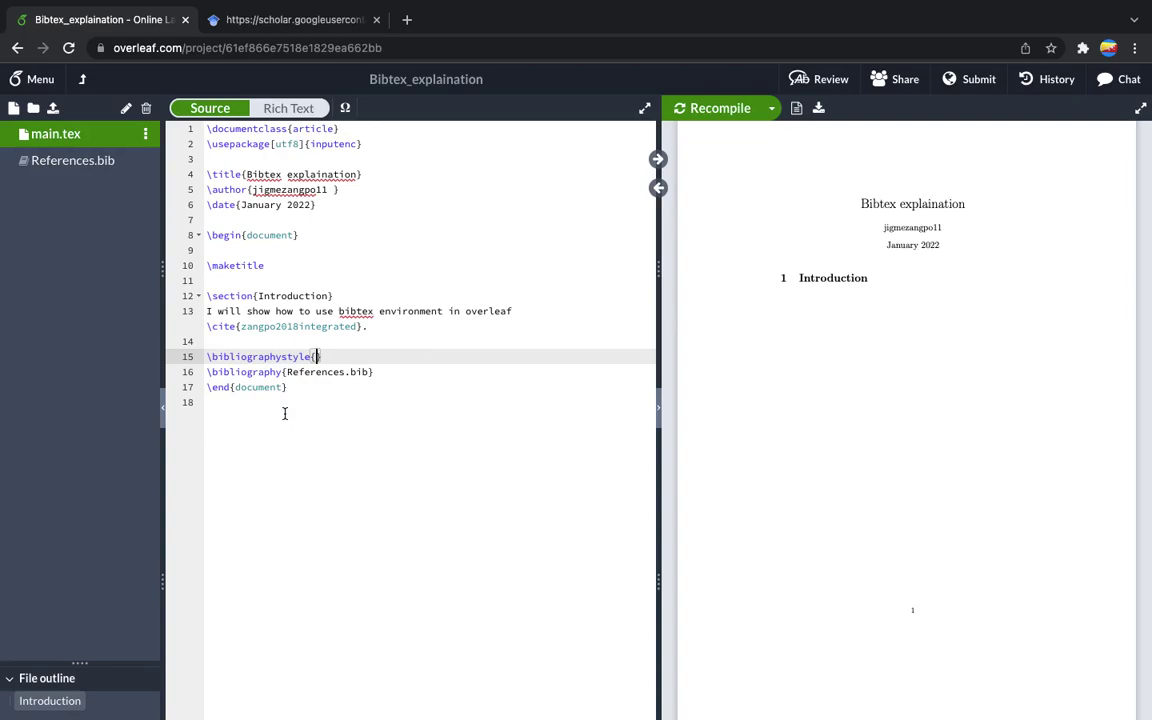
pyautogui.write('plain')
pyautogui.click(414, 374)
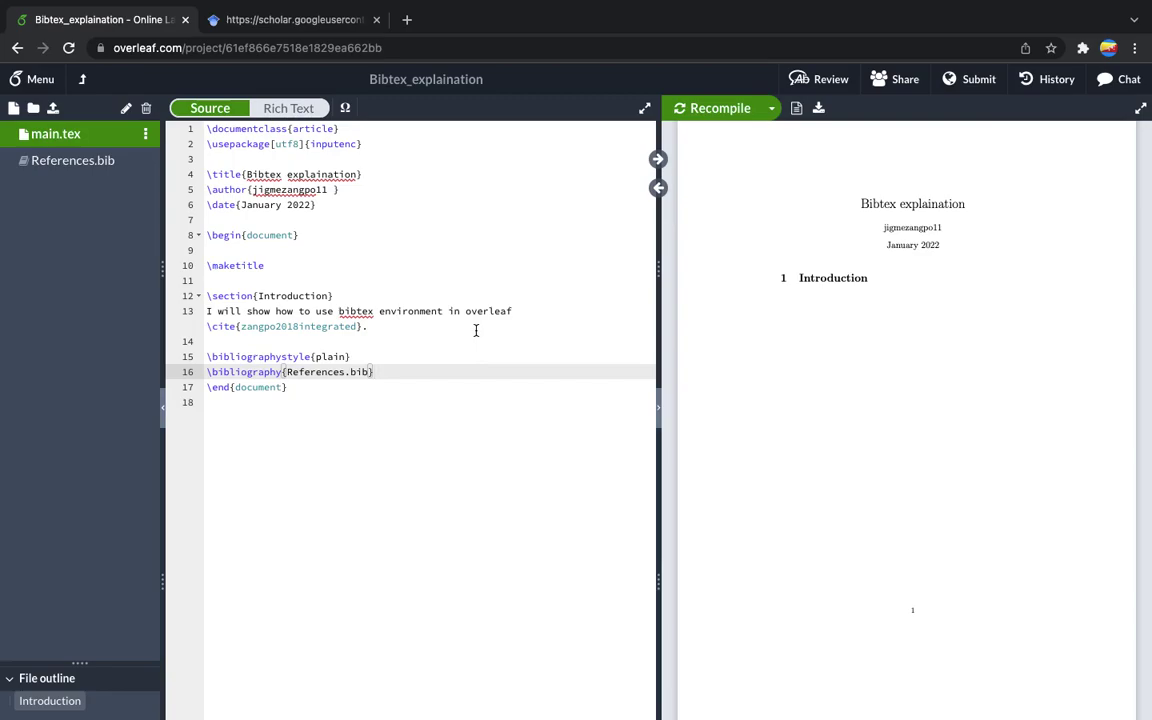
# Step: Recompile and check the full-screen PDF for the [1] citation and References list
pyautogui.click(719, 112)
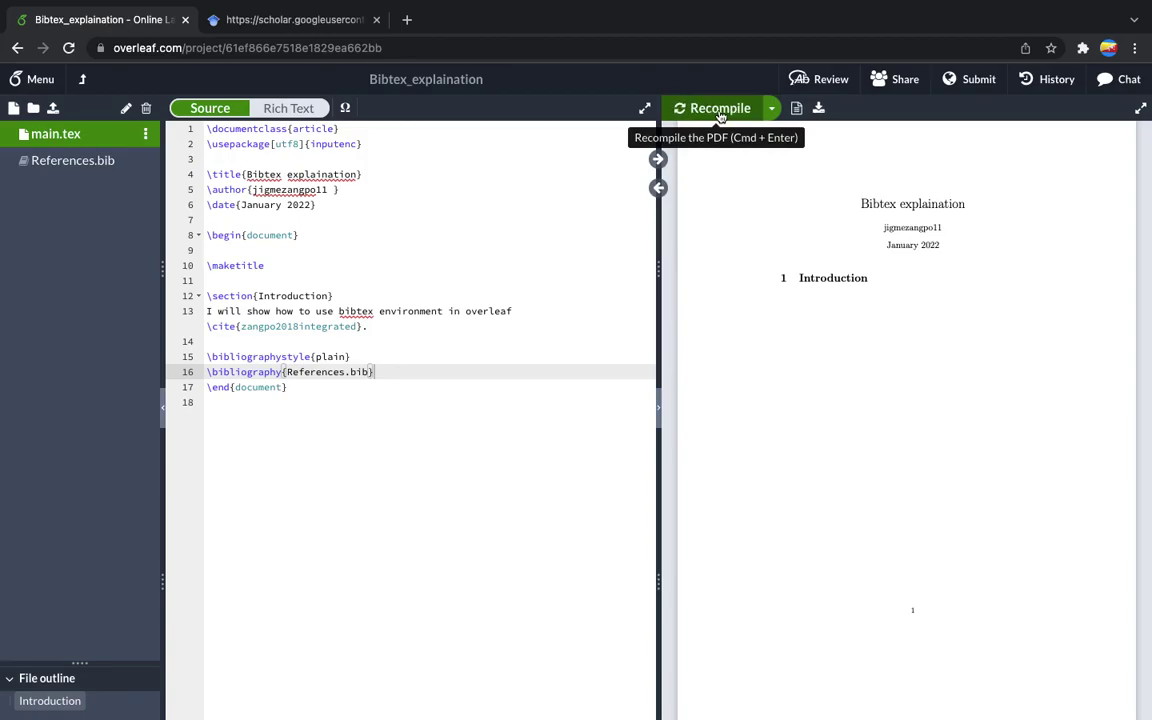
pyautogui.click(1142, 115)
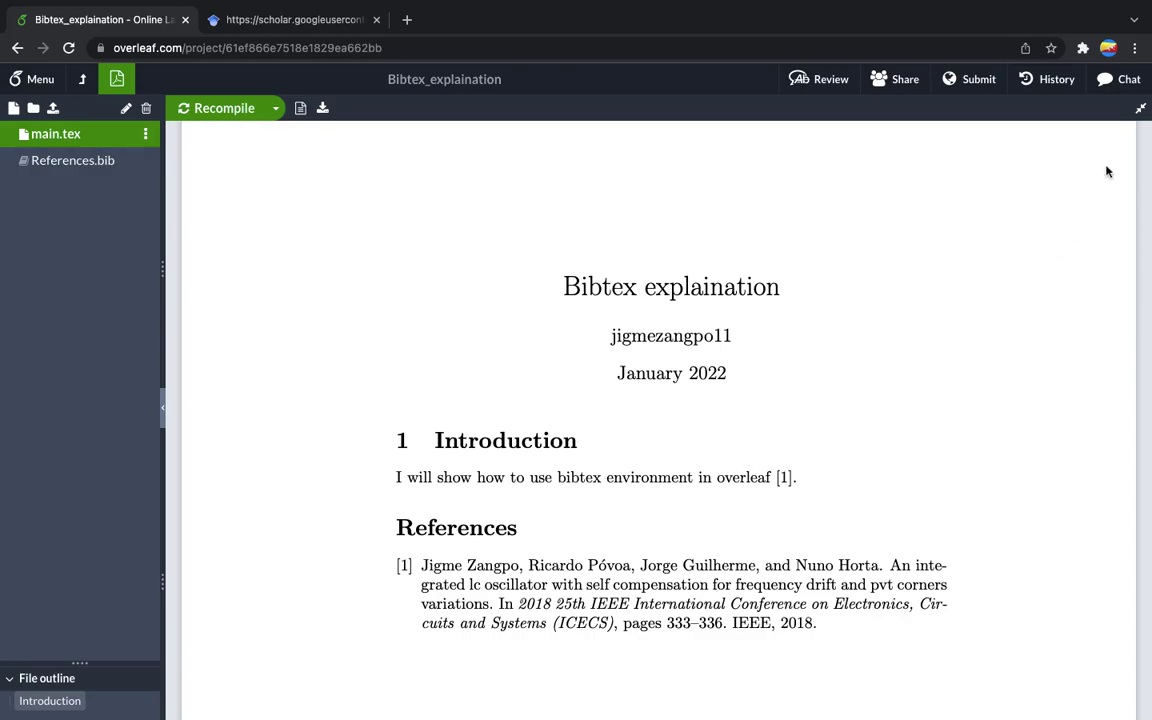
pyautogui.click(1141, 109)
pyautogui.click(1141, 110)
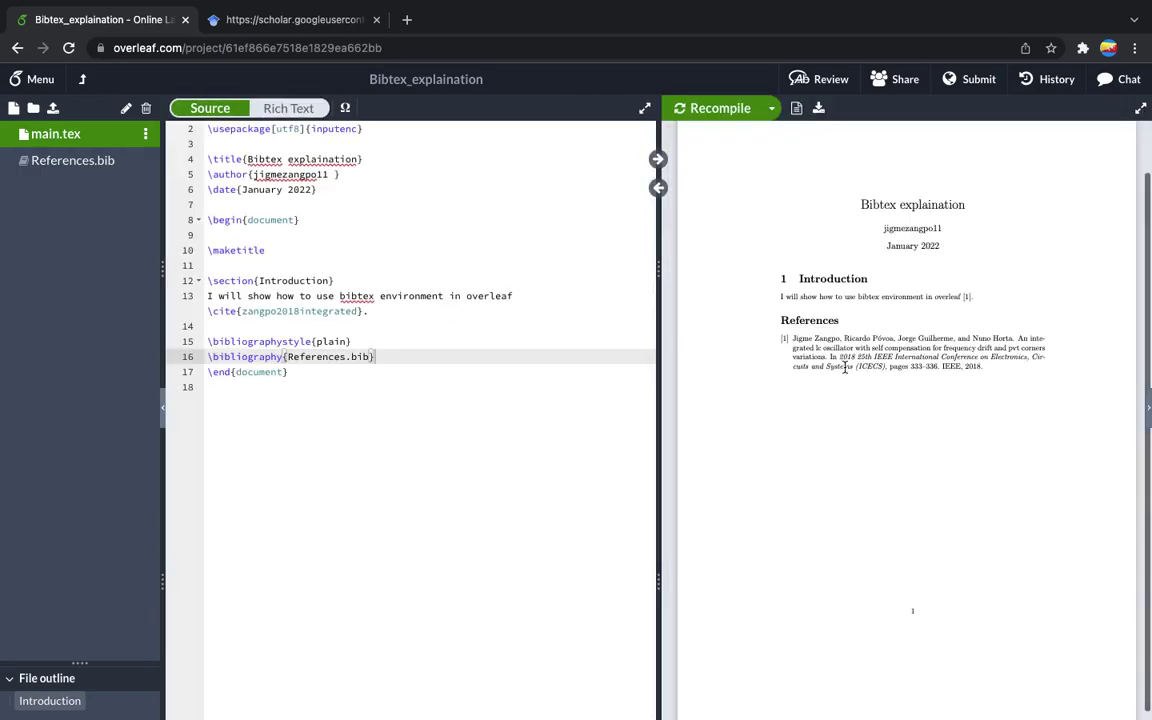